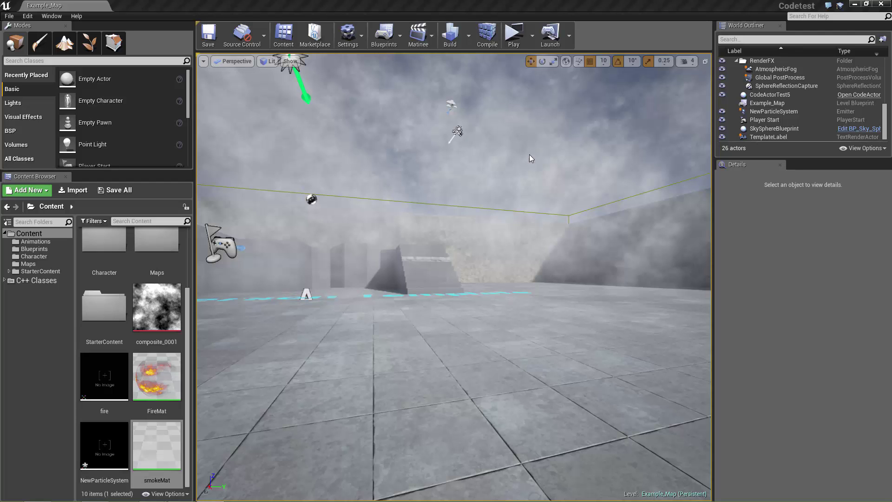
Step: Play the level in a standalone preview to view the smoke around the character, and end the preview
{"action": "right_click_drag", "start_coordinate": [530, 158], "coordinate": [562, 161]}
{"action": "scroll", "coordinate": [419, 156], "scroll_direction": "down", "scroll_amount": 5}
{"action": "scroll", "coordinate": [277, 151], "scroll_direction": "up", "scroll_amount": 3}
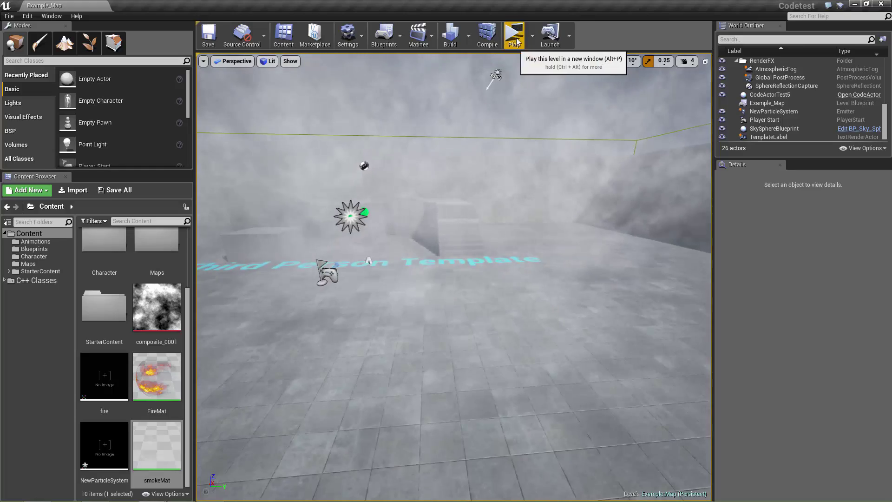
{"action": "left_click", "coordinate": [515, 37]}
{"action": "key", "text": "w"}
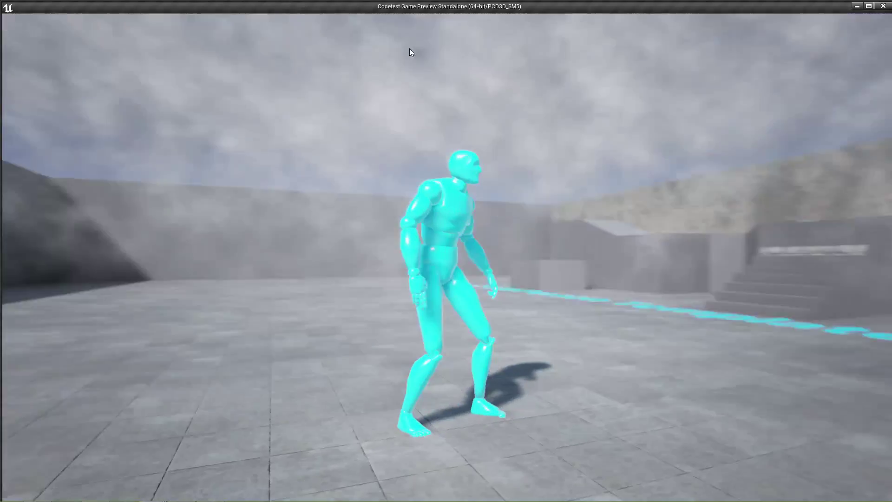
{"action": "key", "text": "Escape"}
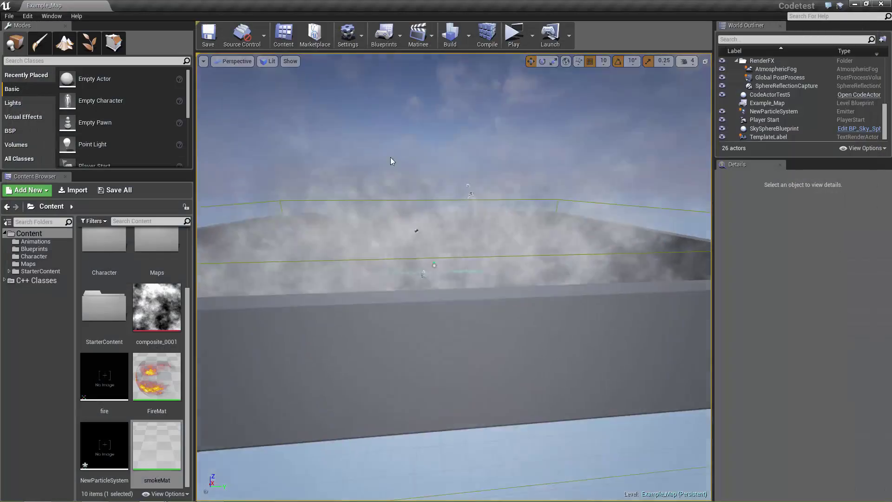
Step: Open NewParticleSystem and set the Min X of its fixed relative bounding box to about -850.85
{"action": "left_click_drag", "start_coordinate": [390, 157], "coordinate": [370, 183], "text": "alt"}
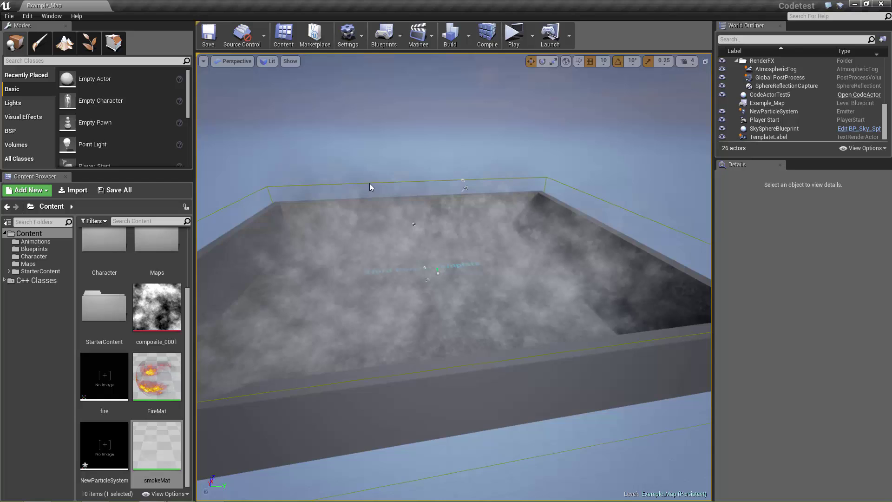
{"action": "right_click_drag", "start_coordinate": [370, 183], "coordinate": [189, 184]}
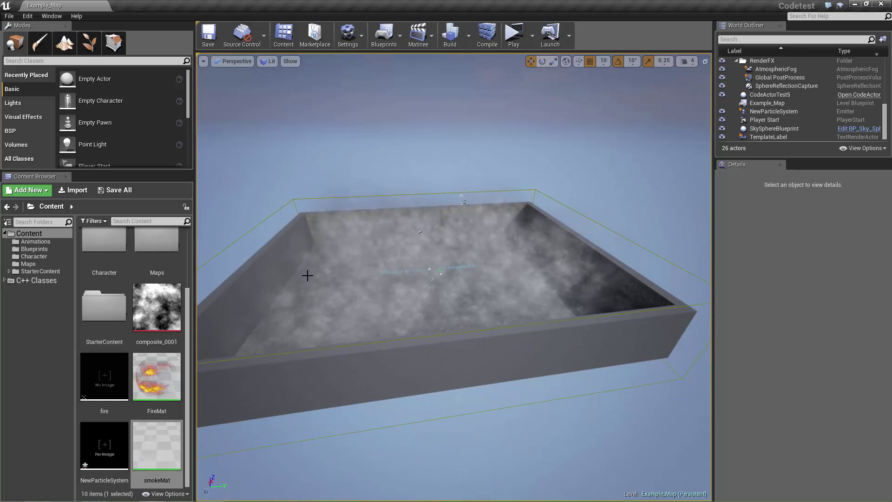
{"action": "double_click", "coordinate": [113, 440]}
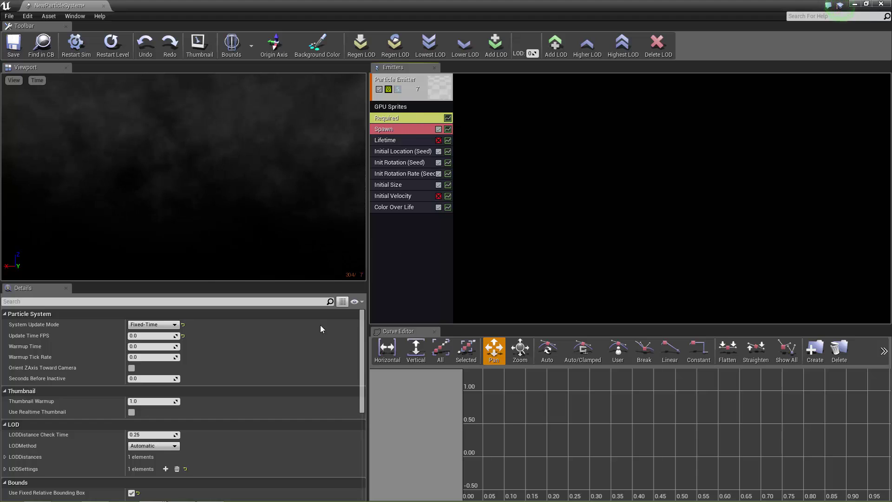
{"action": "scroll", "coordinate": [279, 362], "scroll_direction": "down", "scroll_amount": 6}
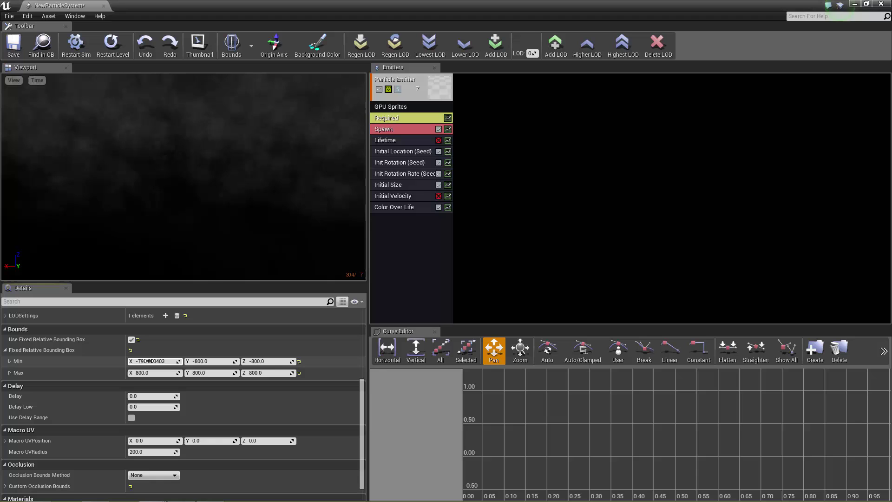
{"action": "left_click_drag", "start_coordinate": [149, 361], "coordinate": [152, 362]}
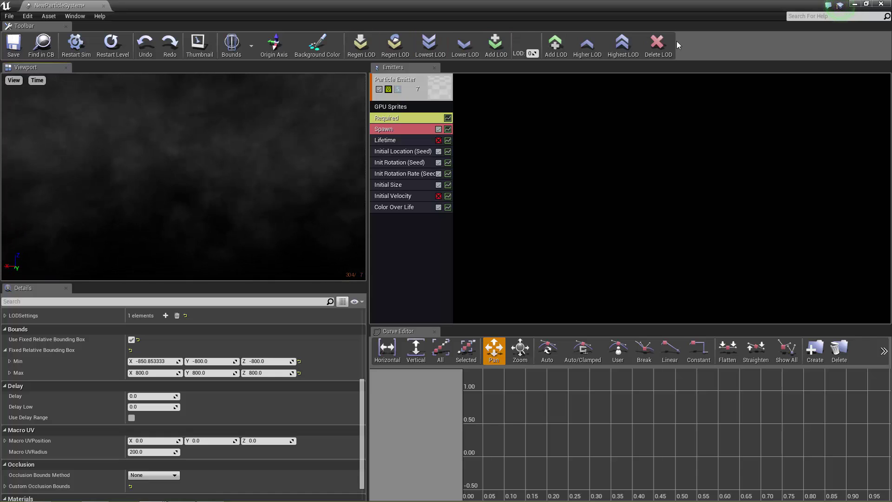
Step: Review the emitter's GPU Sprites and Required module settings, including material, sort mode and duration, and close the particle editor
{"action": "left_click", "coordinate": [413, 107]}
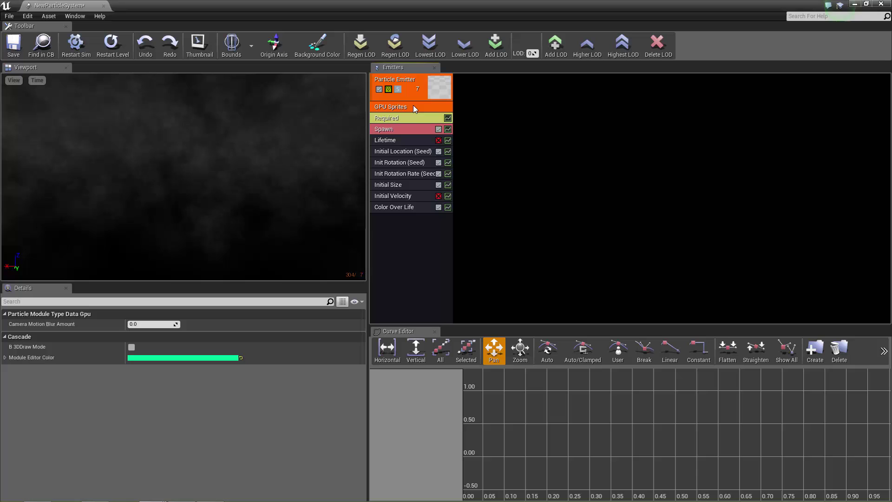
{"action": "left_click", "coordinate": [500, 111]}
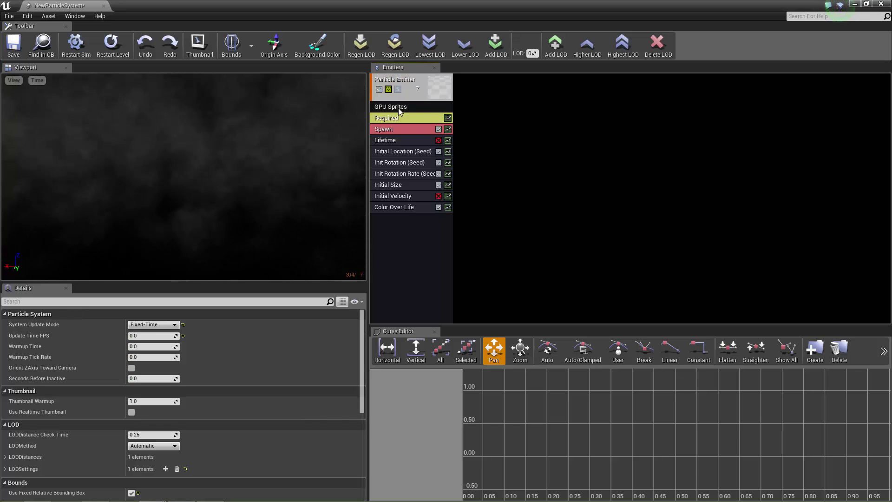
{"action": "left_click", "coordinate": [434, 109]}
{"action": "left_click", "coordinate": [406, 119]}
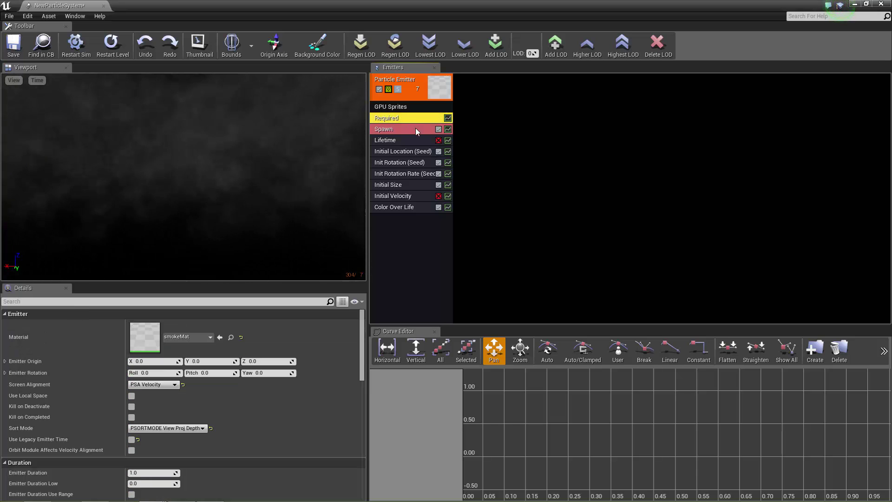
{"action": "scroll", "coordinate": [357, 339], "scroll_direction": "down", "scroll_amount": 5}
{"action": "scroll", "coordinate": [365, 348], "scroll_direction": "down", "scroll_amount": 3}
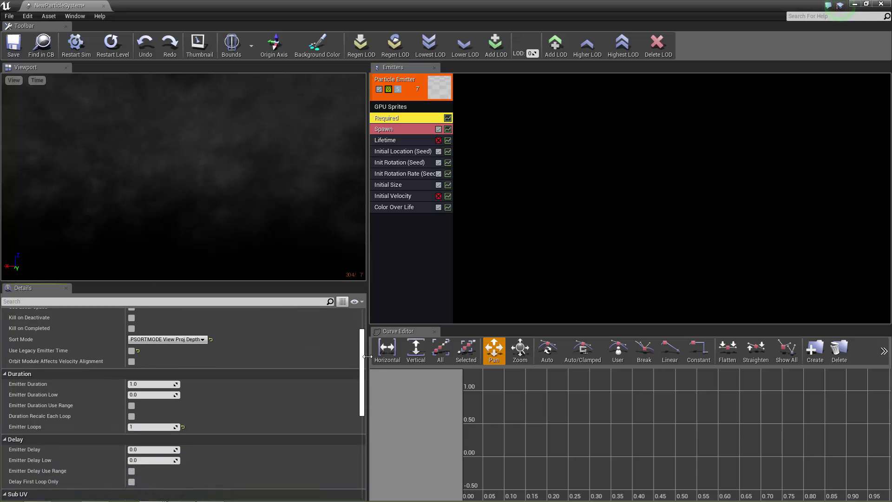
{"action": "left_click", "coordinate": [881, 4]}
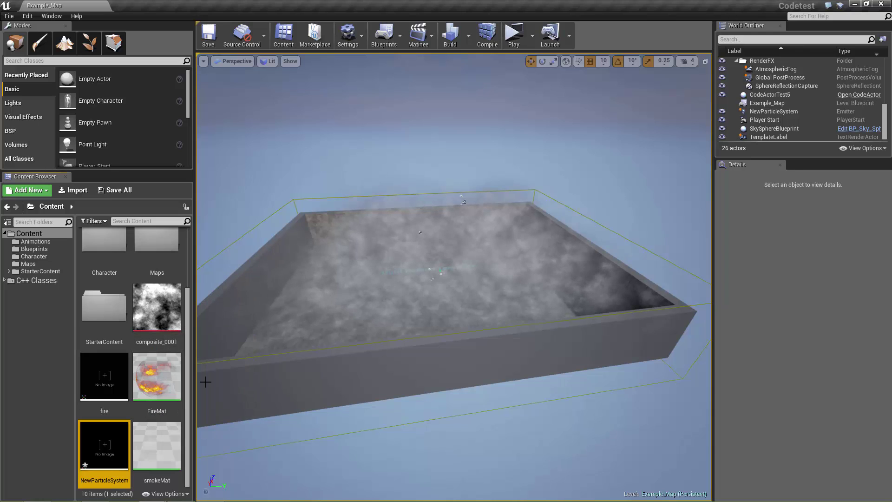
Step: Open the smokeMat material, examine its node graph including the Distance_Blend function, and close the material editor
{"action": "double_click", "coordinate": [177, 453]}
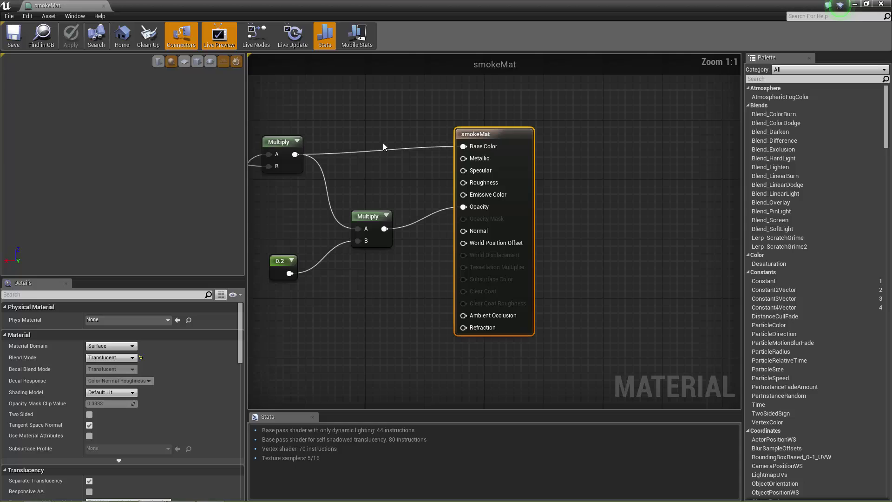
{"action": "right_click_drag", "start_coordinate": [325, 124], "coordinate": [399, 135]}
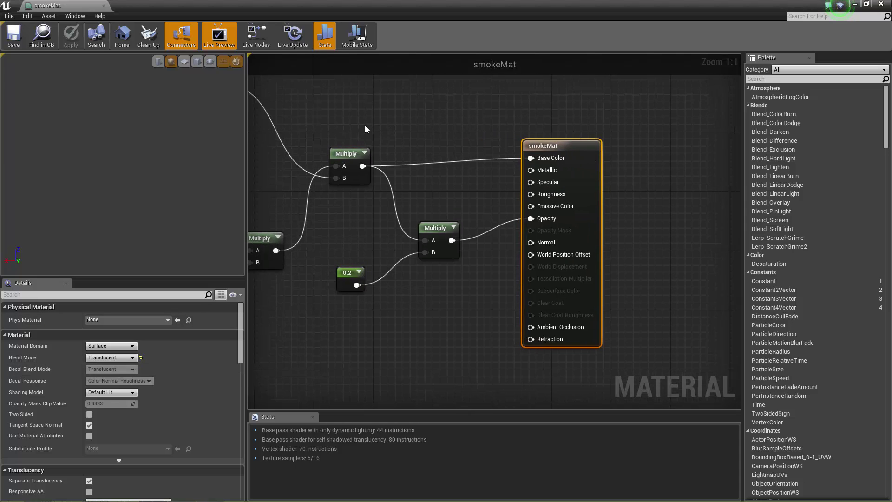
{"action": "right_click_drag", "start_coordinate": [271, 174], "coordinate": [568, 208]}
{"action": "right_click_drag", "start_coordinate": [550, 238], "coordinate": [384, 182]}
{"action": "right_click_drag", "start_coordinate": [404, 236], "coordinate": [432, 245]}
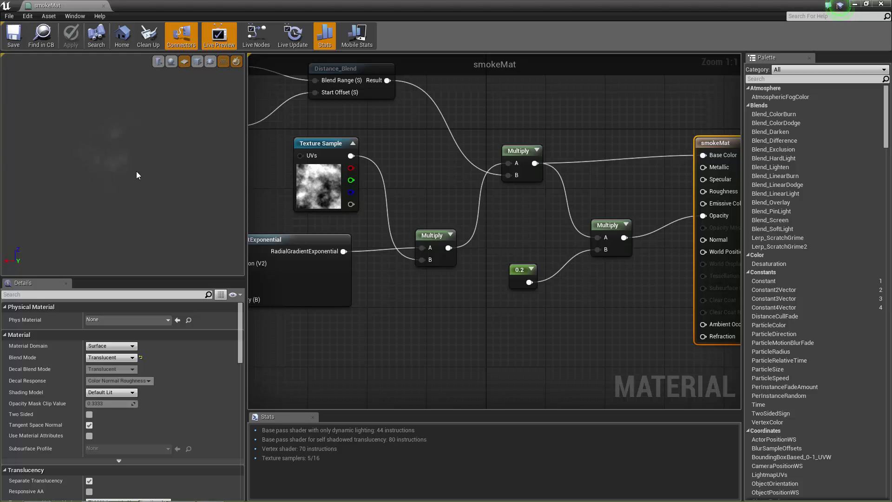
{"action": "right_click_drag", "start_coordinate": [482, 158], "coordinate": [432, 184]}
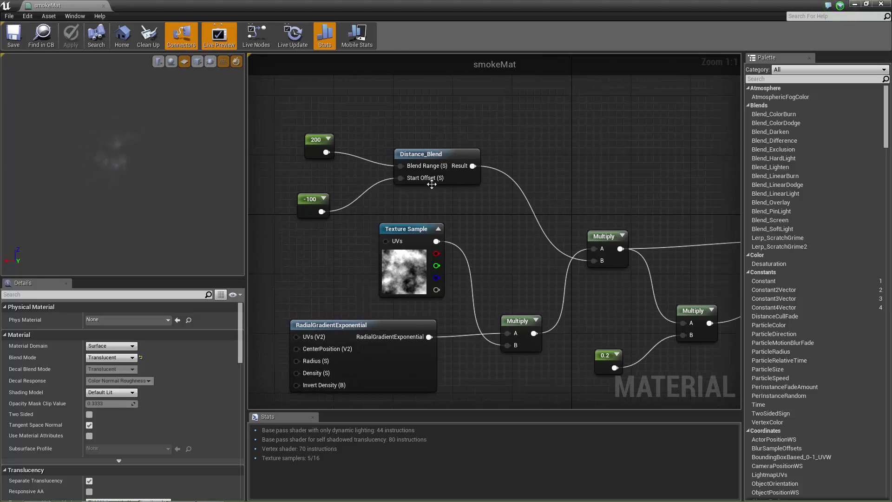
{"action": "left_click", "coordinate": [425, 158]}
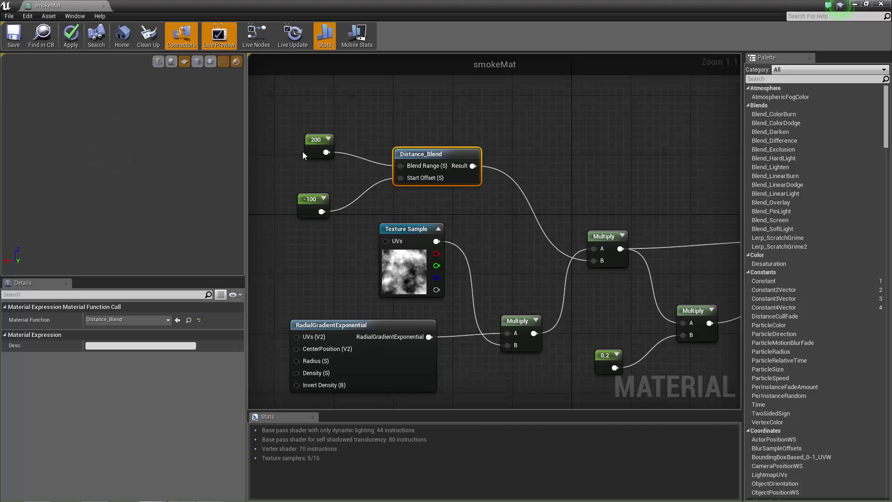
{"action": "left_click", "coordinate": [880, 5]}
{"action": "left_click", "coordinate": [509, 269]}
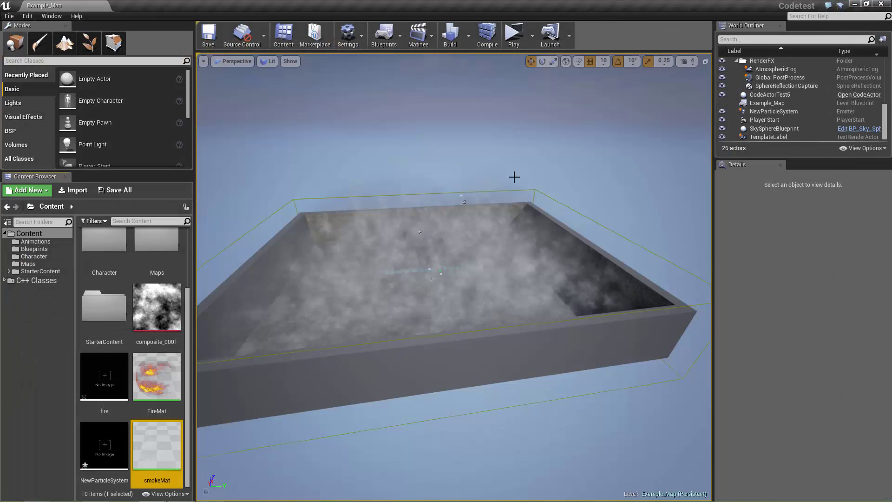
Step: Play the level again, run the character around the arena in several directions to examine the smoke, and end the preview
{"action": "left_click", "coordinate": [511, 34]}
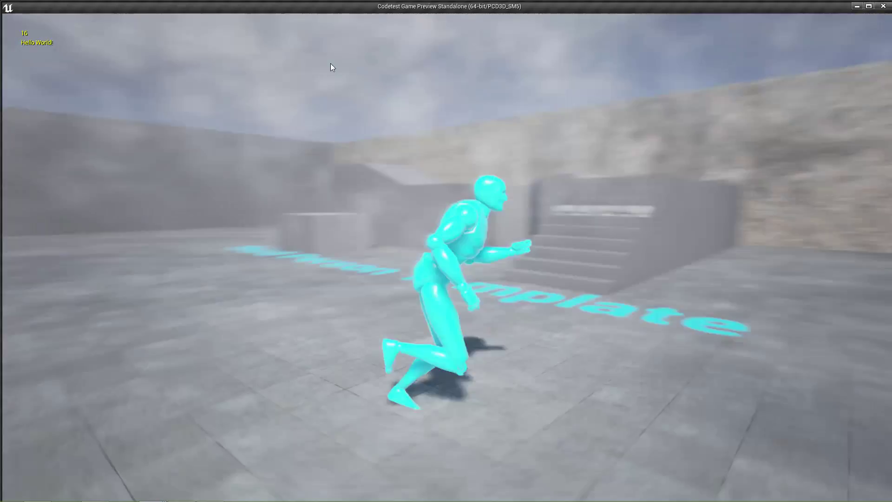
{"action": "key", "text": "a"}
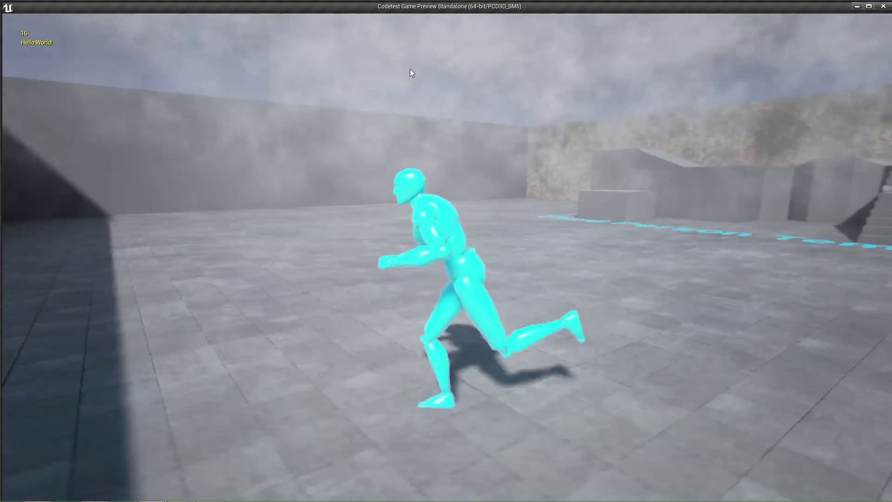
{"action": "key", "text": "w"}
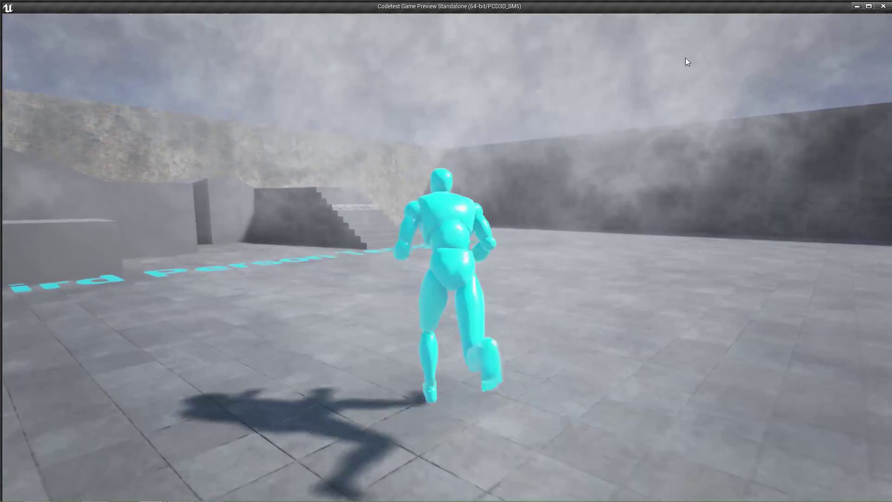
{"action": "key", "text": "d"}
{"action": "key", "text": "w"}
{"action": "key", "text": "a"}
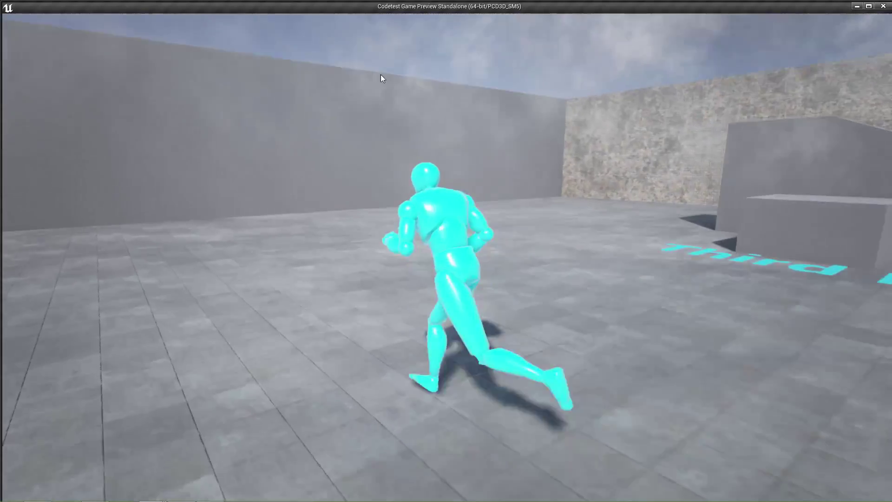
{"action": "key", "text": "d"}
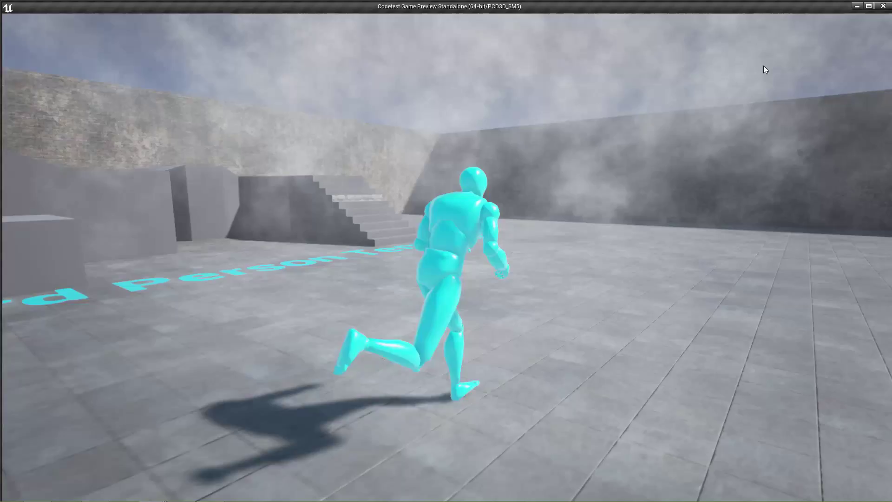
{"action": "key", "text": "d"}
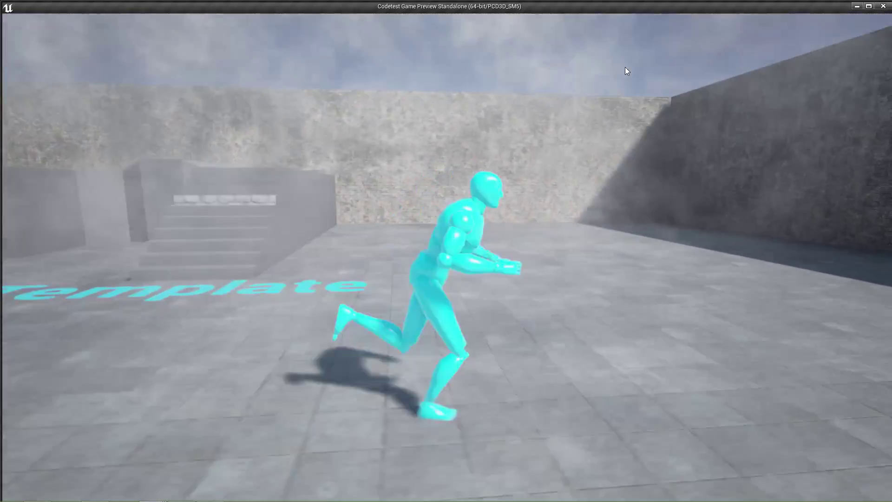
{"action": "key", "text": "s"}
{"action": "key", "text": "a"}
{"action": "key", "text": "w"}
{"action": "key", "text": "a"}
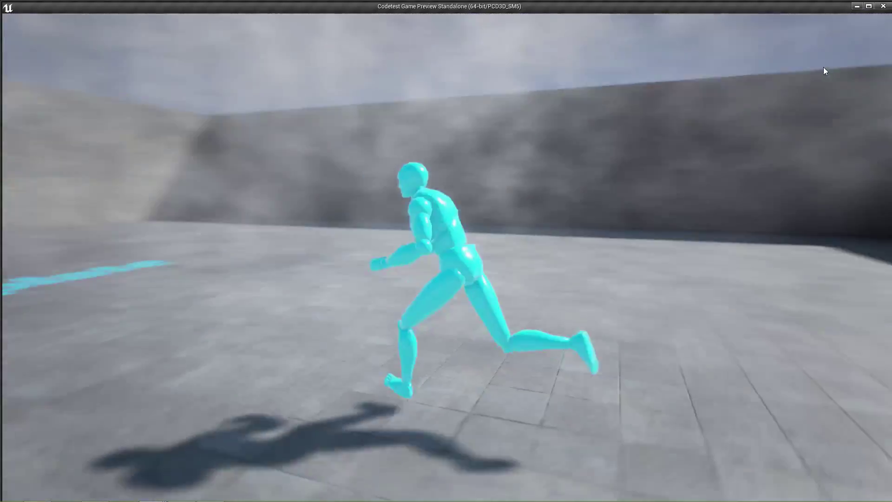
{"action": "key", "text": "w"}
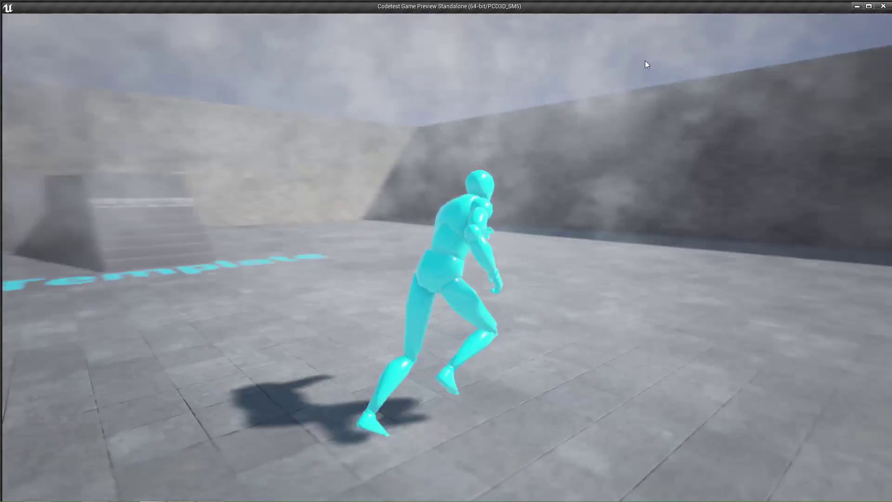
{"action": "key", "text": "Escape"}
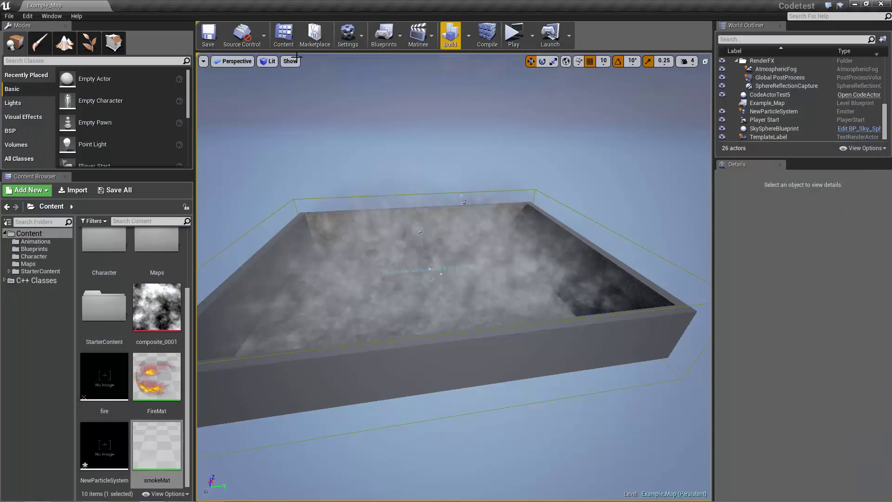
Step: Inspect the smoke inside the arena in the Shader Complexity view mode, and return the viewport to Lit
{"action": "scroll", "coordinate": [573, 280], "scroll_direction": "up", "scroll_amount": 10}
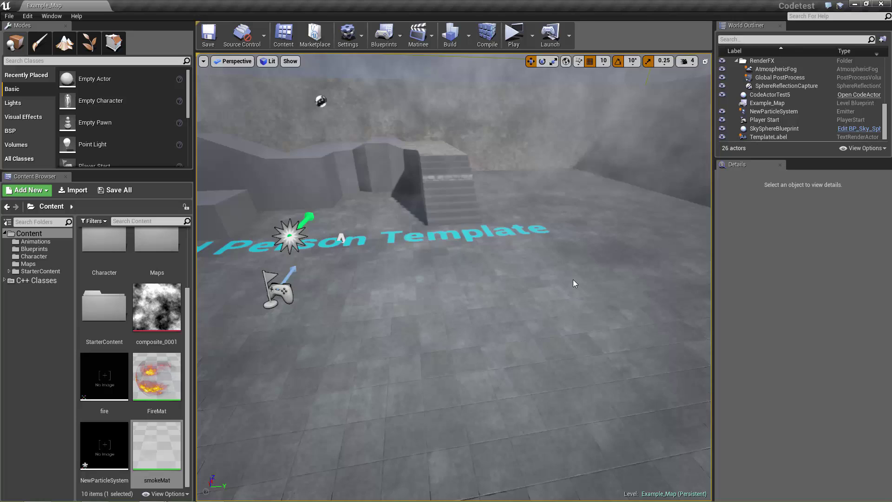
{"action": "right_click_drag", "start_coordinate": [575, 282], "coordinate": [513, 189]}
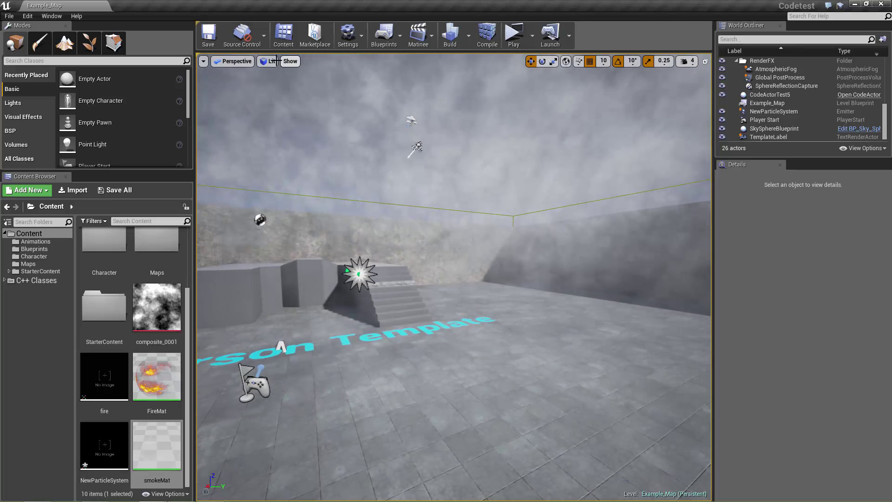
{"action": "left_click", "coordinate": [276, 60]}
{"action": "left_click", "coordinate": [298, 141]}
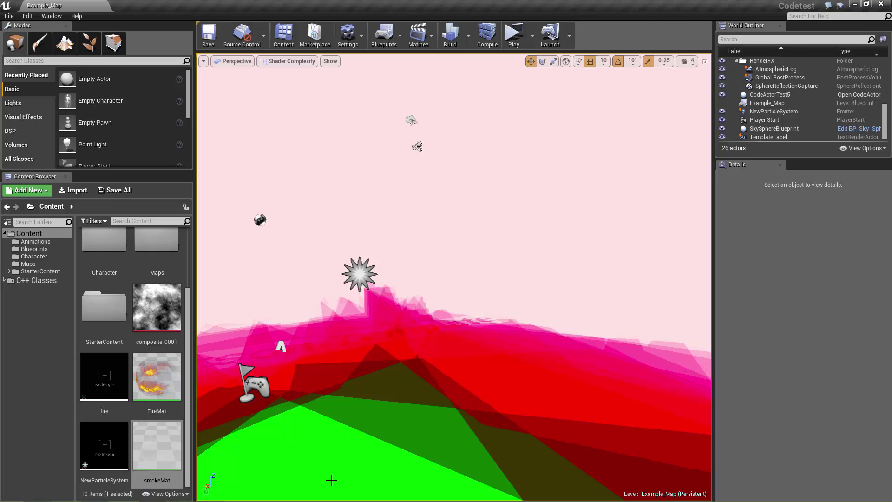
{"action": "left_click_drag", "start_coordinate": [515, 196], "coordinate": [552, 200], "text": "alt"}
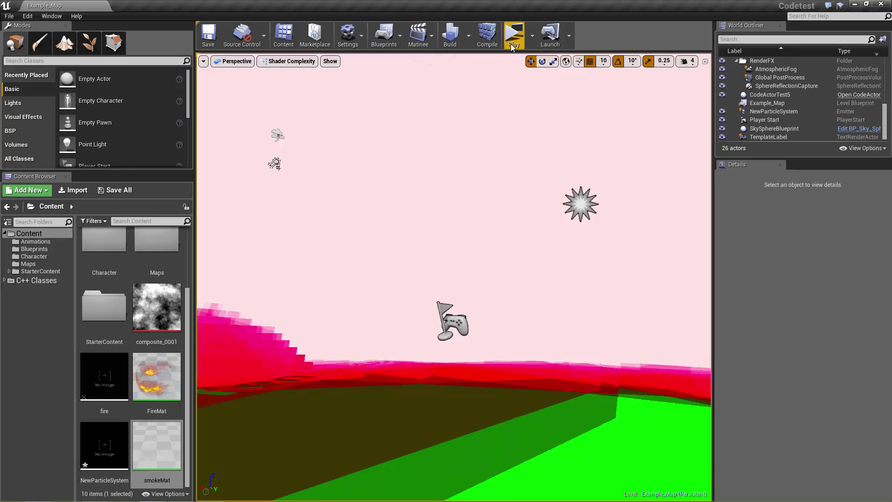
{"action": "left_click", "coordinate": [277, 64]}
{"action": "left_click", "coordinate": [288, 83]}
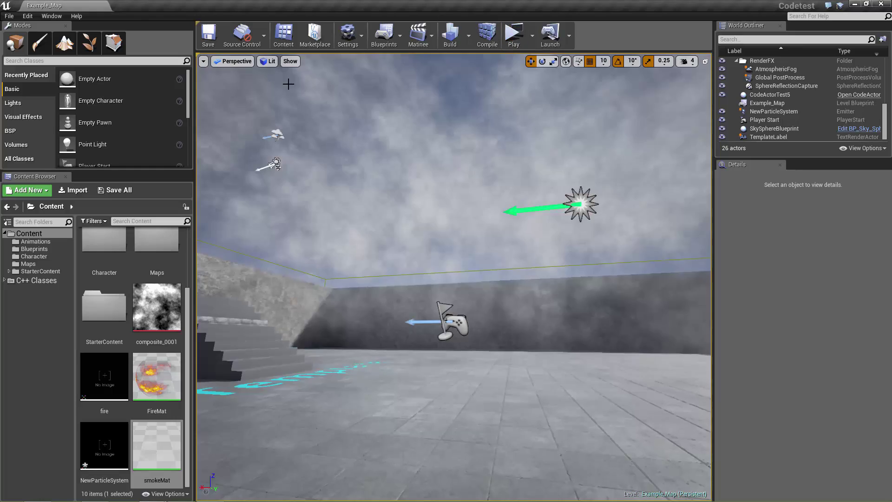
Step: Play the level and run the character across the open floor in several directions to examine the smoke against the arena walls
{"action": "left_click", "coordinate": [524, 42]}
{"action": "key", "text": "w"}
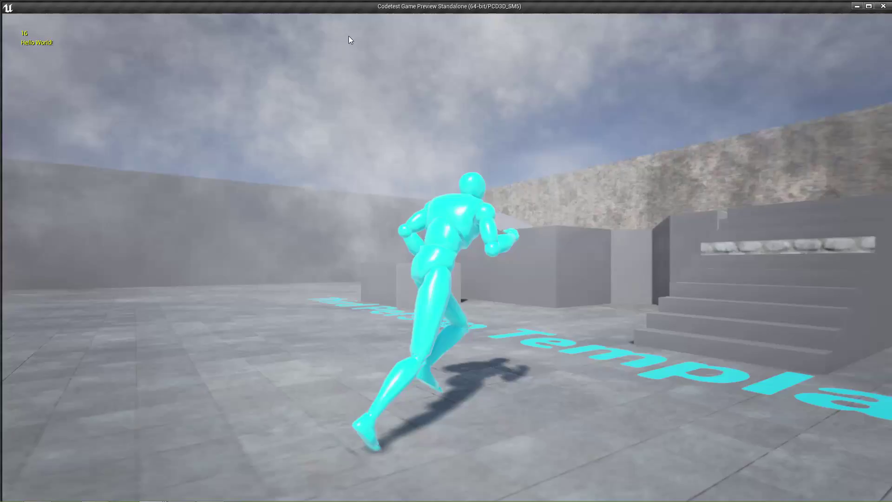
{"action": "key", "text": "a"}
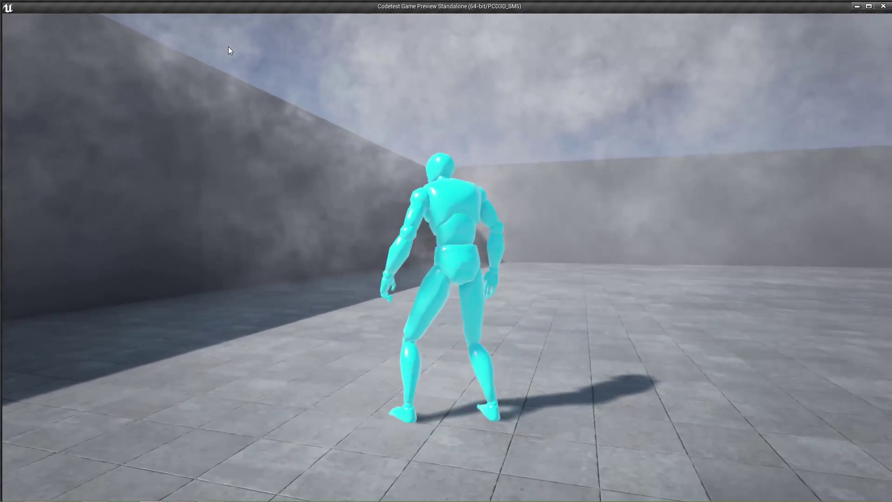
{"action": "key", "text": "d"}
{"action": "key", "text": "s"}
{"action": "key", "text": "a"}
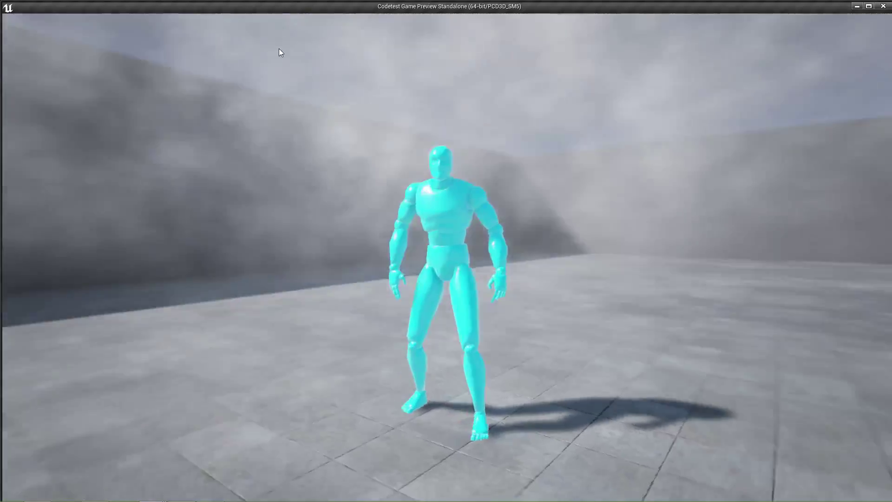
{"action": "key", "text": "w"}
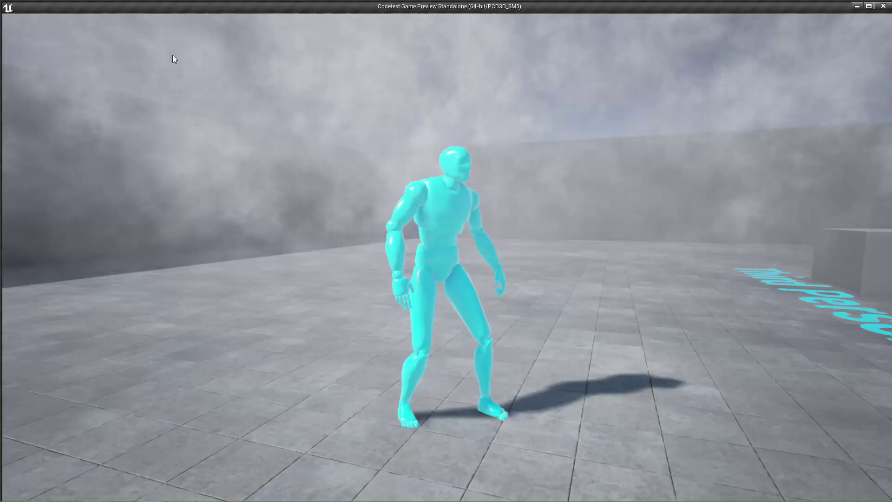
{"action": "key", "text": "w"}
{"action": "key", "text": "w"}
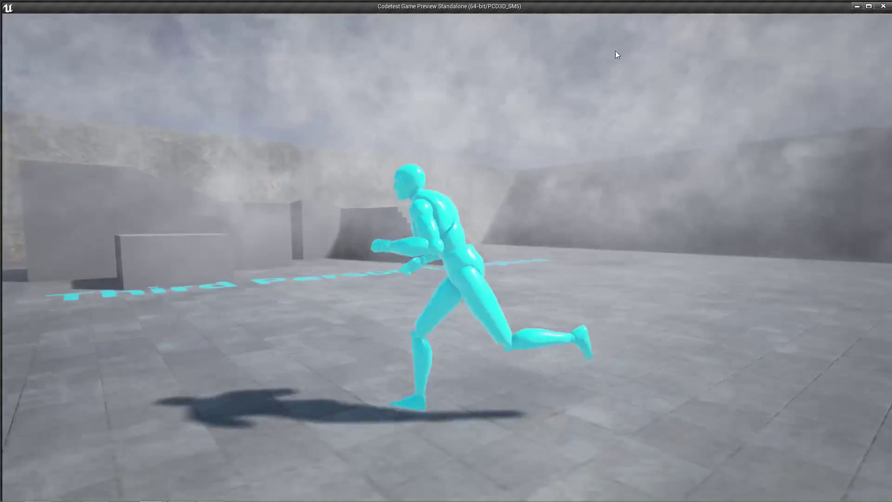
{"action": "key", "text": "w"}
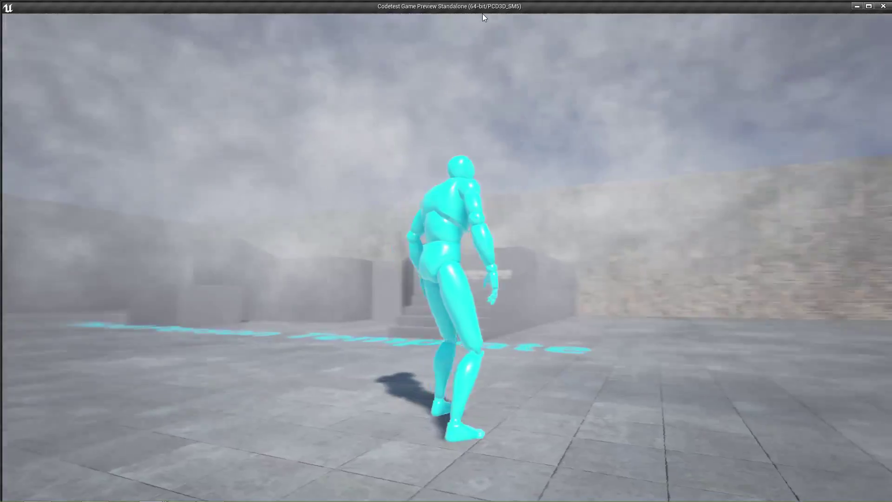
Step: Run the character up the stairs, alongside the brick wall and back across the floor to examine the smoke from different spots
{"action": "key", "text": "w"}
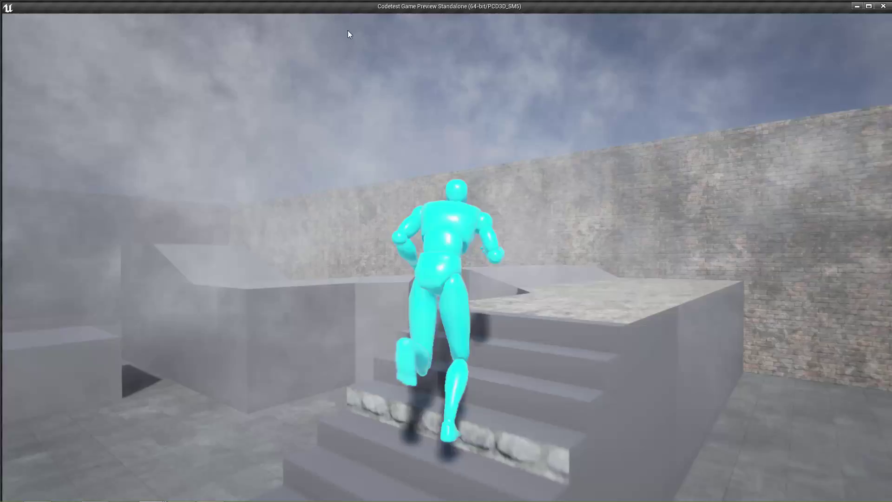
{"action": "key", "text": "s"}
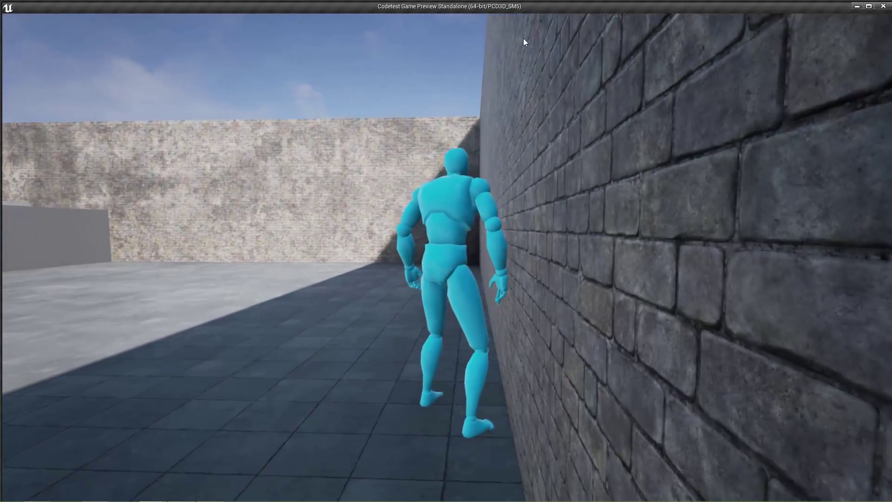
{"action": "key", "text": "w"}
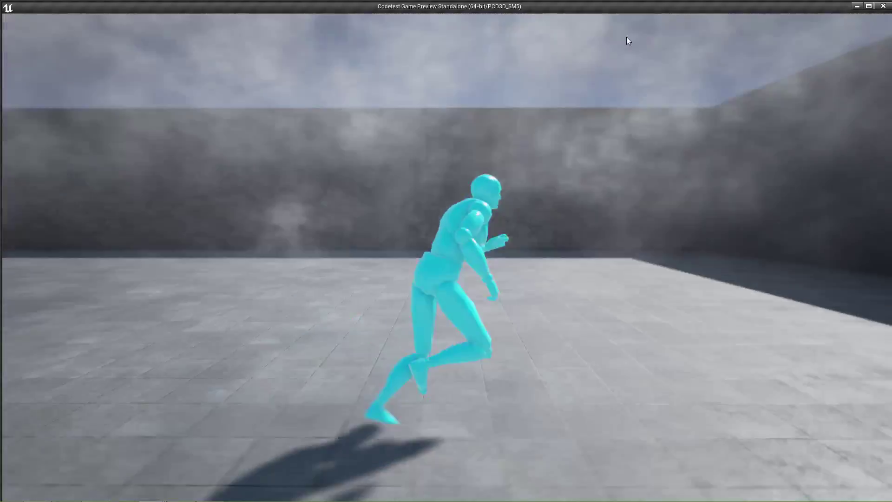
{"action": "key", "text": "w"}
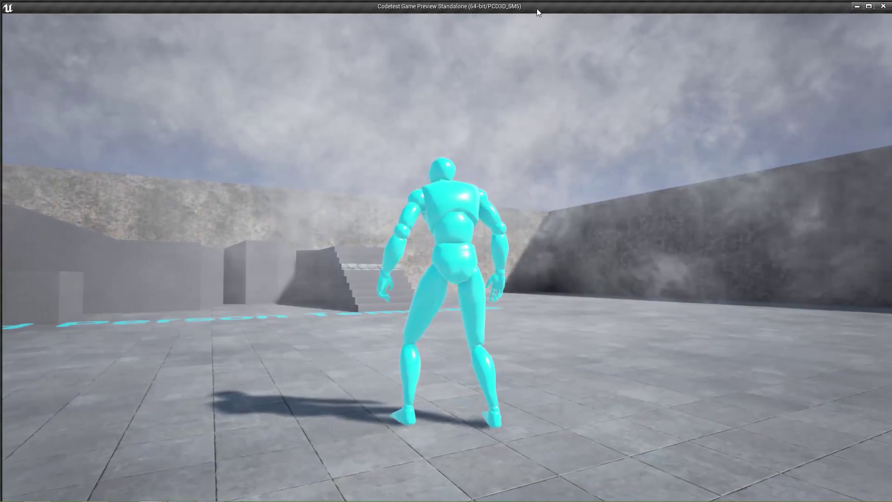
{"action": "key", "text": "w"}
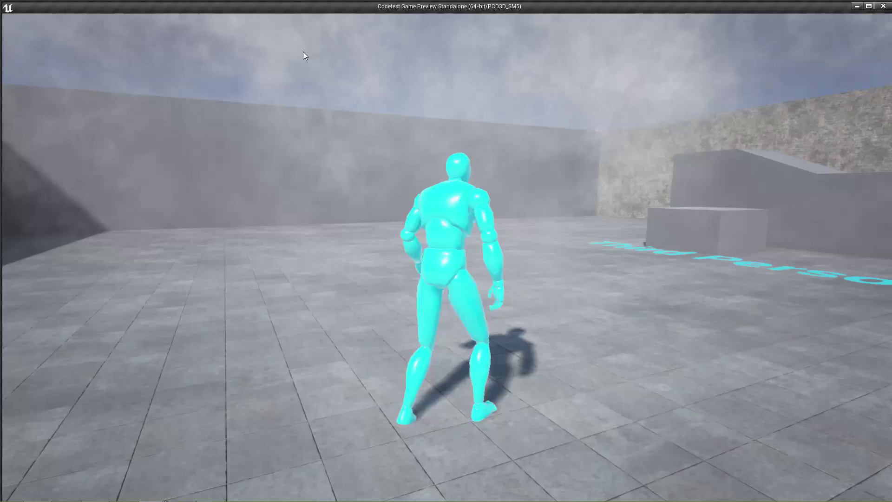
{"action": "key", "text": "a"}
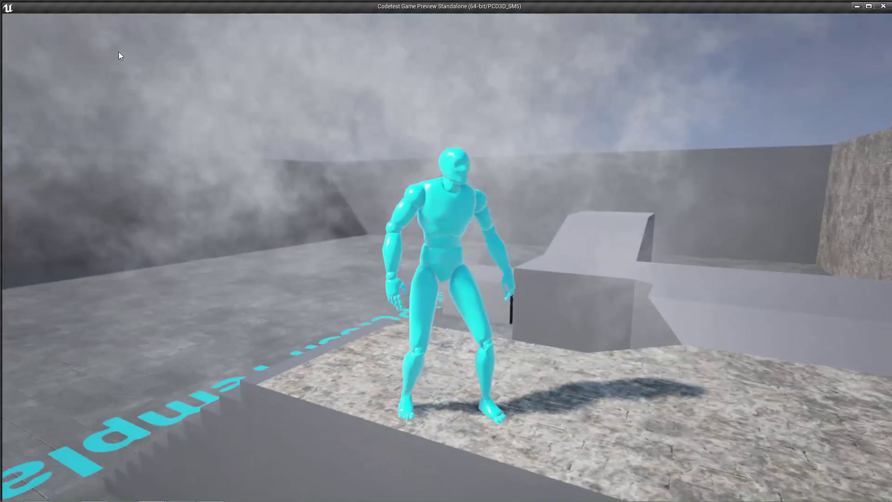
{"action": "key", "text": "w"}
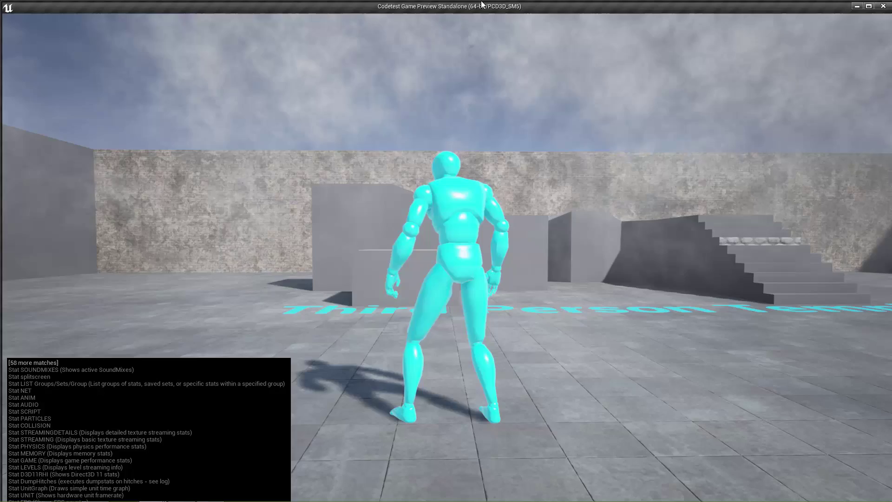
Step: Display the FPS statistics through the console and run the character over the floor, raised platform and ramps to check smoke performance
{"action": "key", "text": "w"}
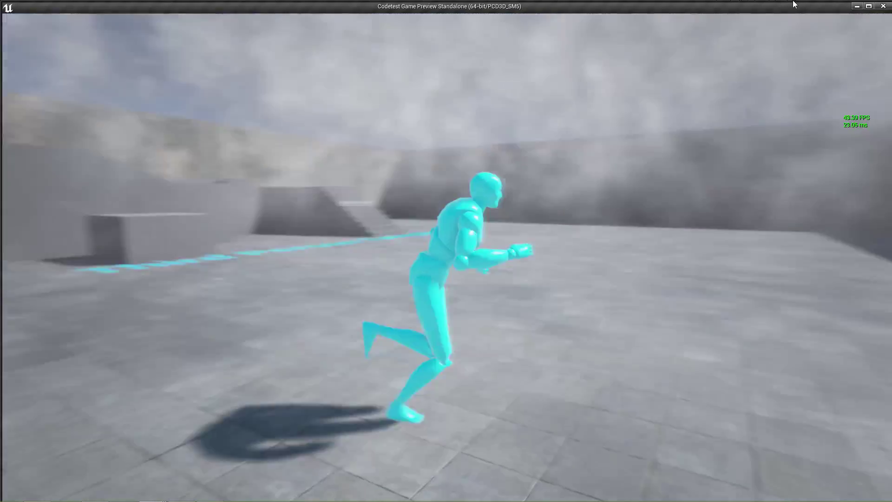
{"action": "key", "text": "w"}
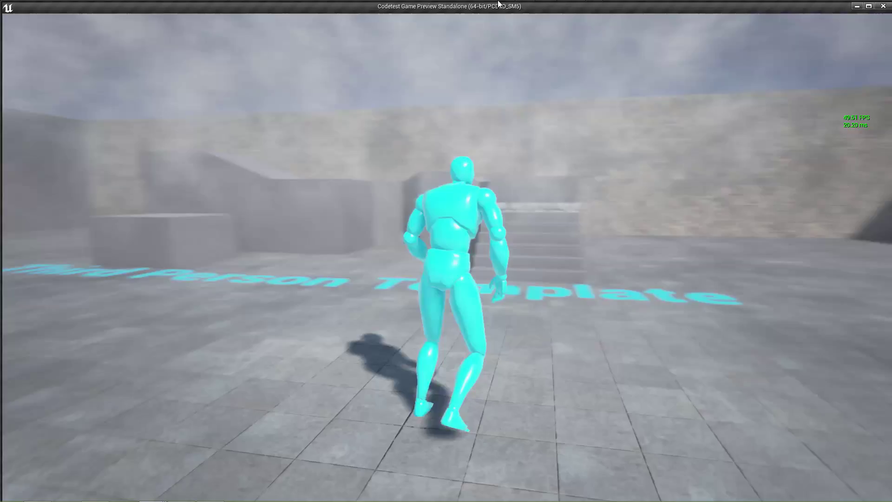
{"action": "key", "text": "w"}
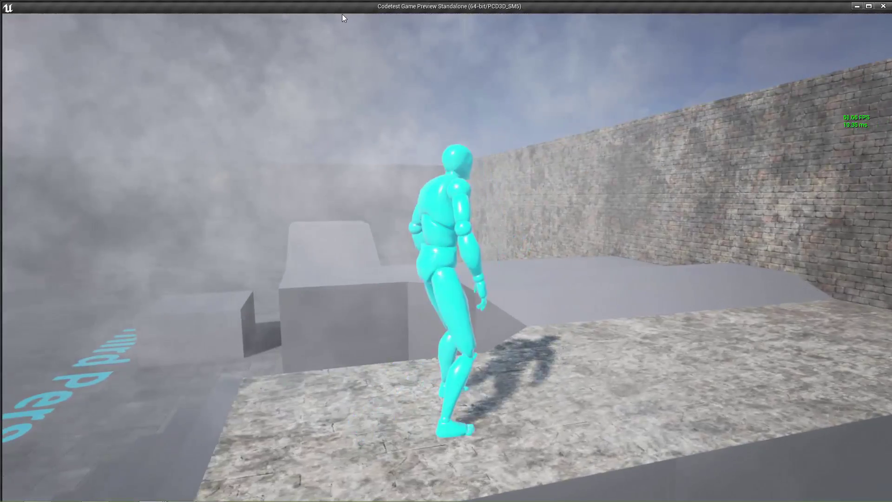
{"action": "key", "text": "w"}
{"action": "key", "text": "d"}
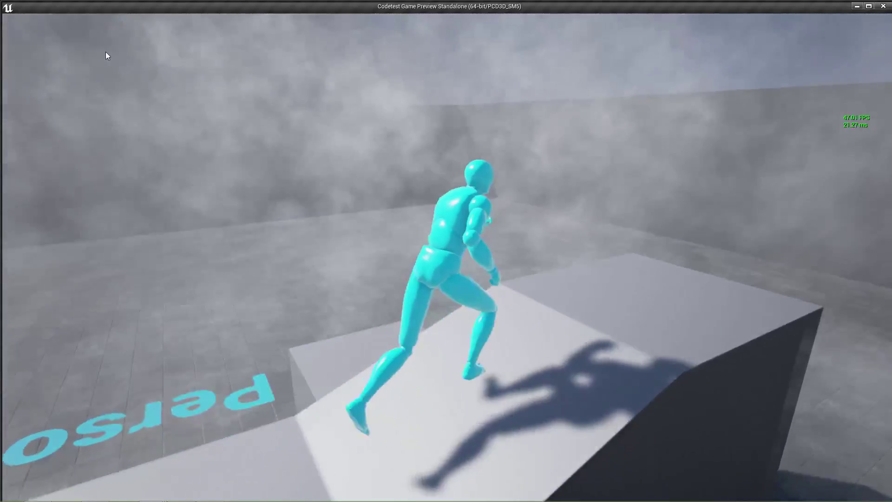
{"action": "key", "text": "a"}
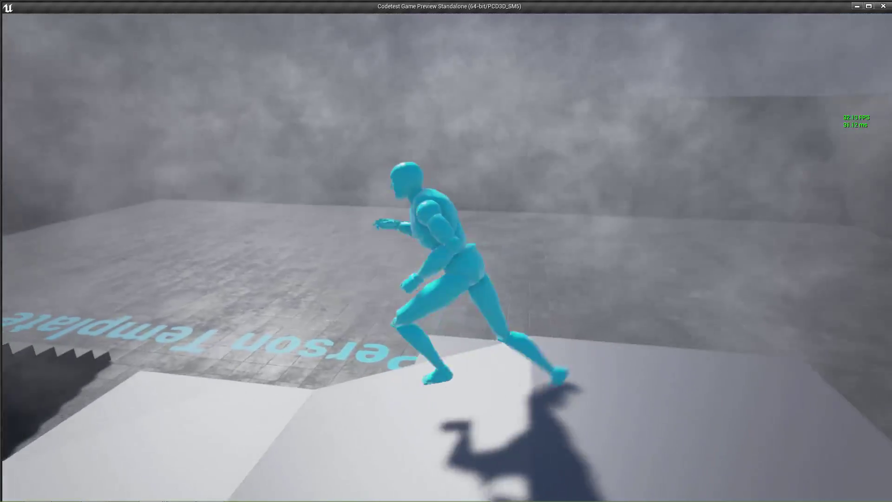
{"action": "key", "text": "w"}
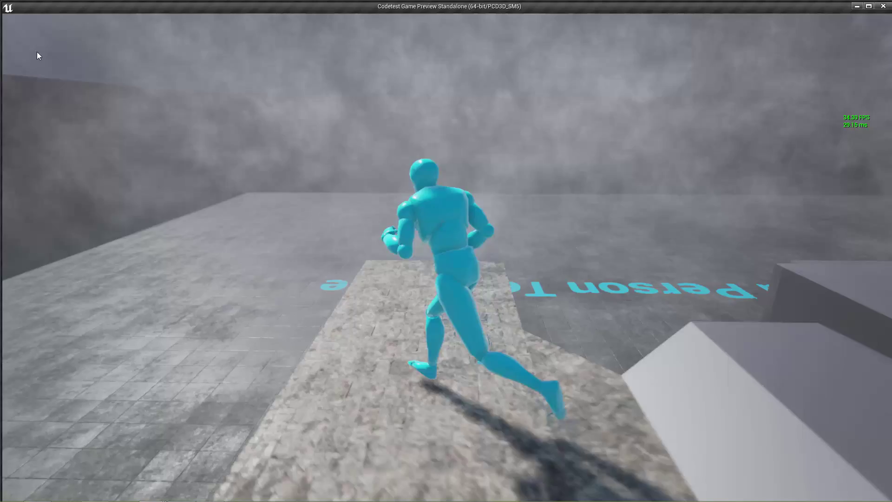
Step: Run across the floor and over the stairs' platform again, comparing the frame rate while facing toward and away from the dense smoke
{"action": "key", "text": "a"}
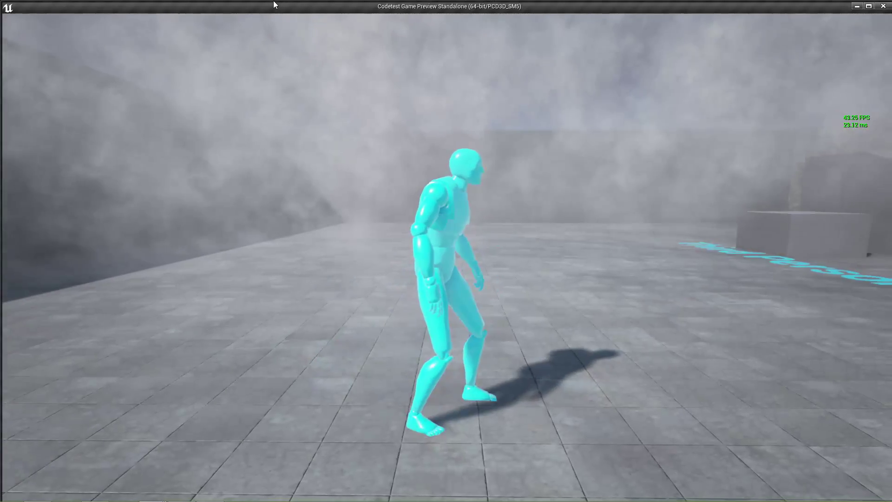
{"action": "key", "text": "w"}
{"action": "key", "text": "d"}
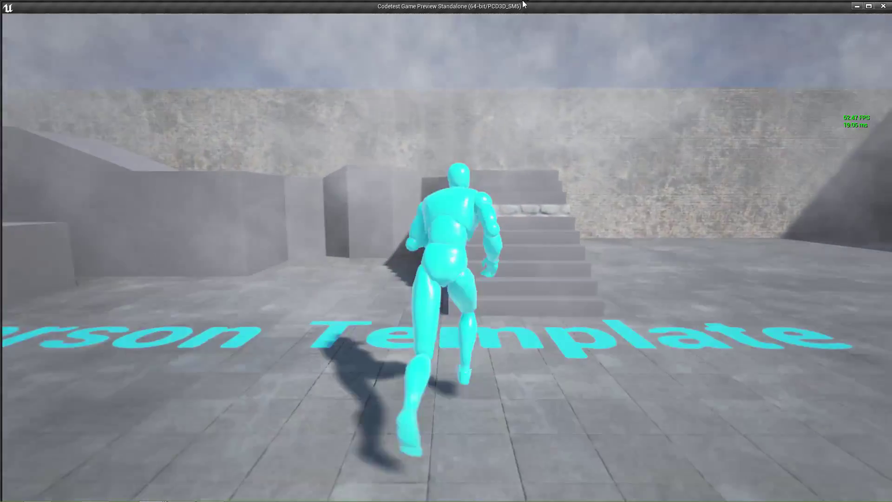
{"action": "key", "text": "w"}
{"action": "key", "text": "a"}
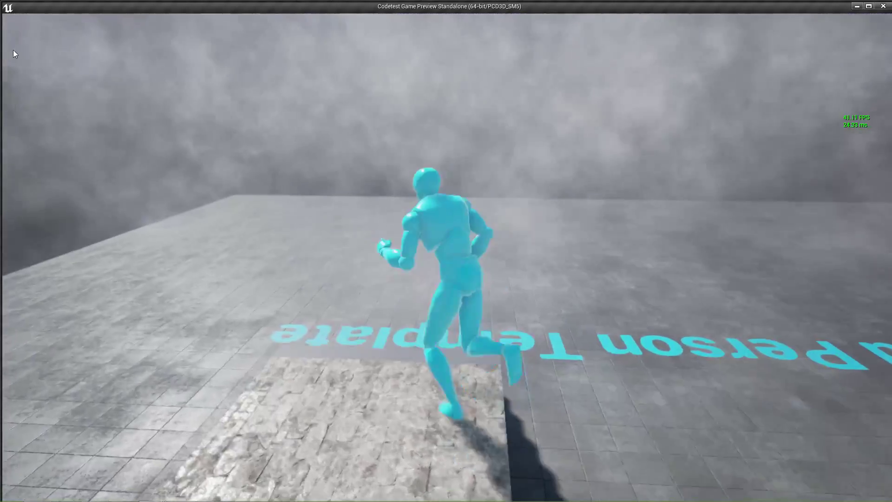
{"action": "key", "text": "a"}
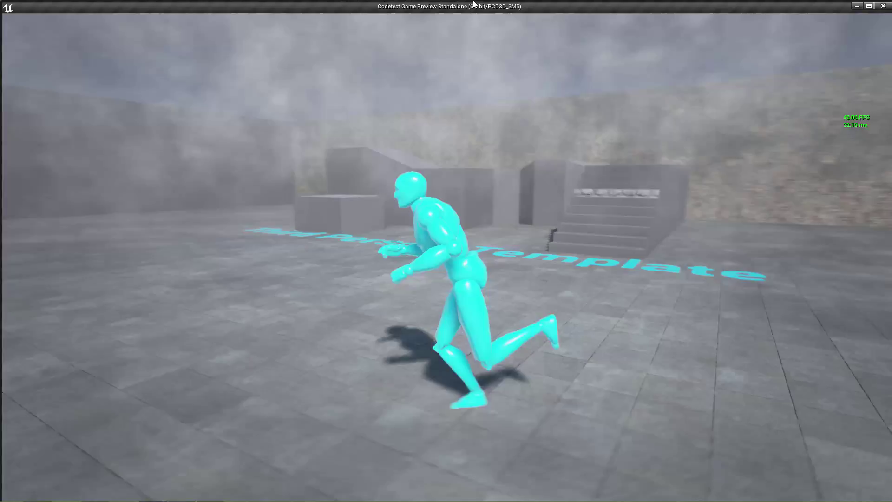